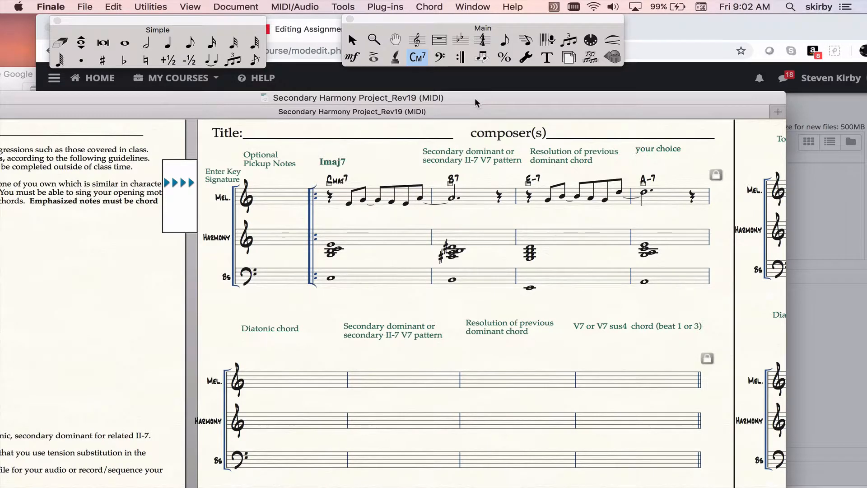
Step: Set Finale's playback to go through MIDI
click(305, 8)
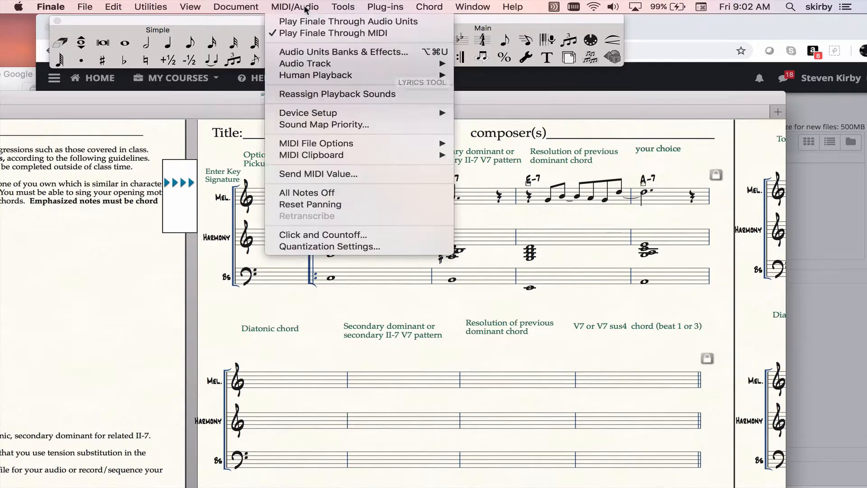
click(302, 33)
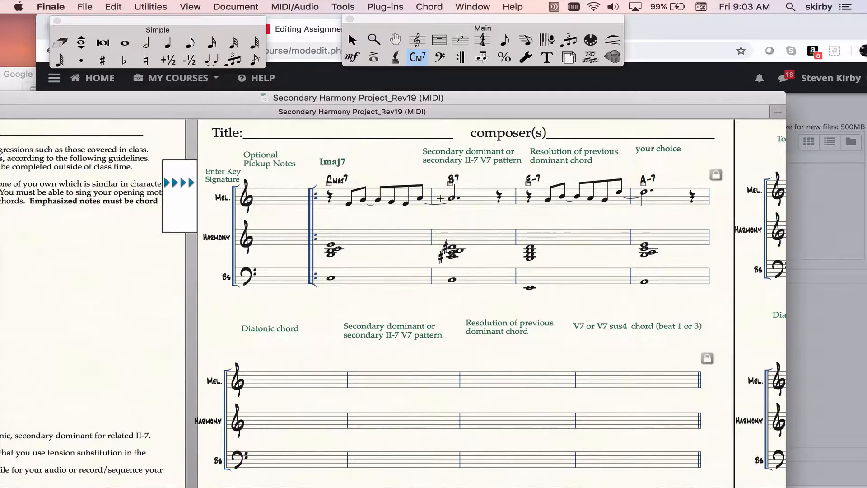
Step: Quit the Mail application running in the background
scroll(461, 194, left, 2)
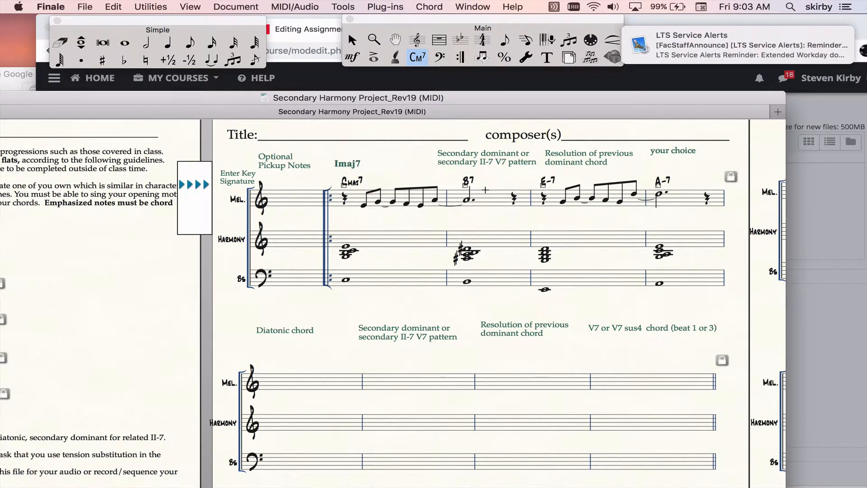
mouse_move(702, 478)
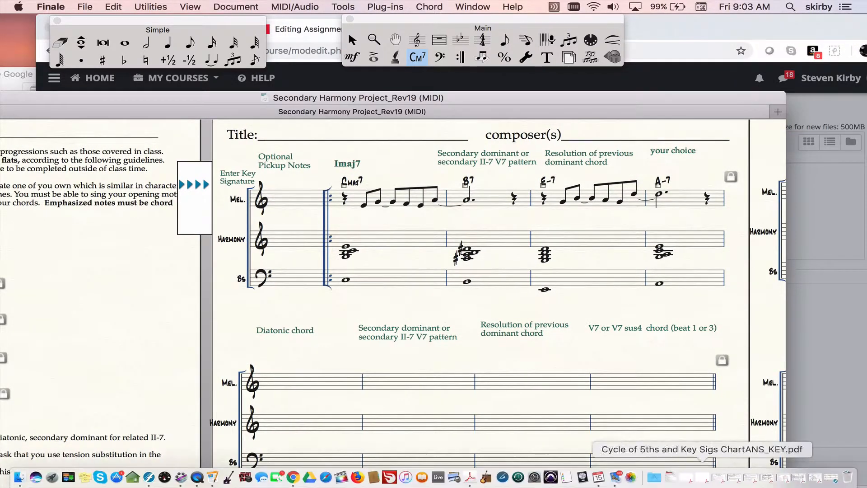
right_click(615, 477)
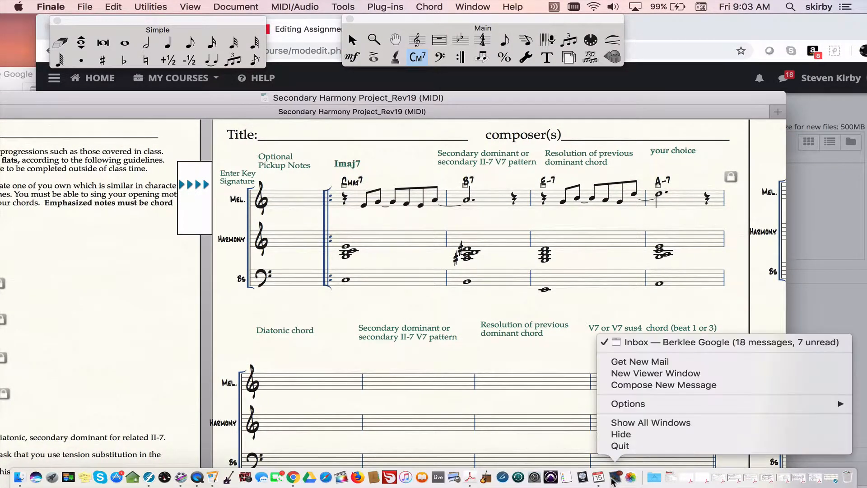
click(615, 447)
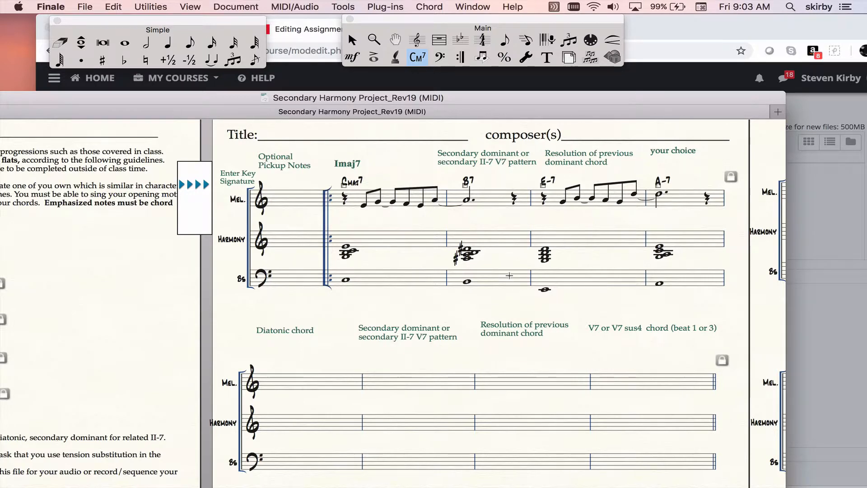
Step: Transpose the harmony chords in the B7 and E-7 measures up an octave
key(Escape)
click(488, 248)
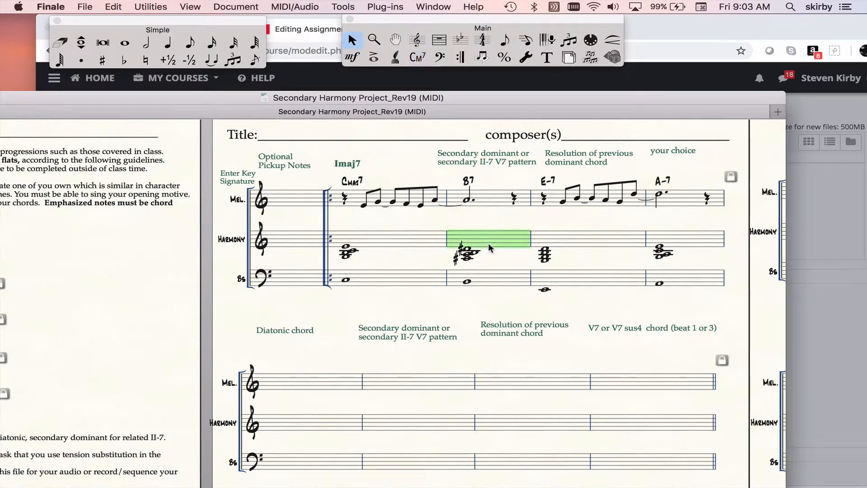
key(9)
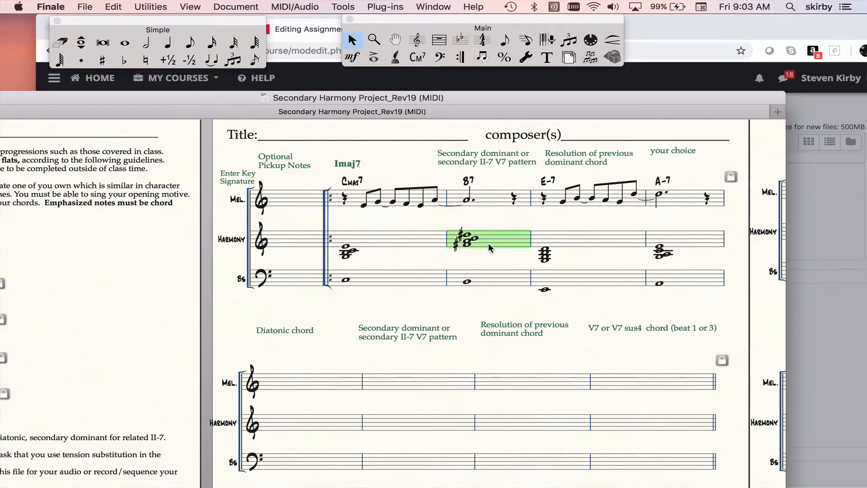
click(605, 240)
key(9)
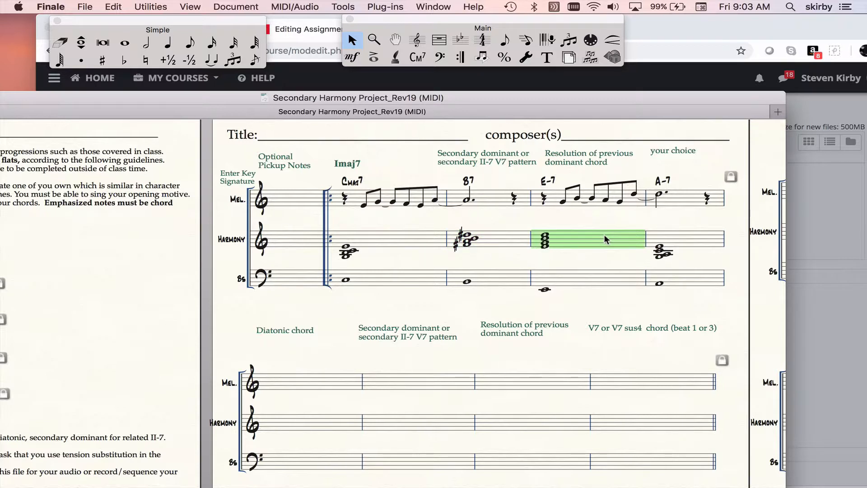
Step: Transpose the B7 harmony chord down, up and down again by an octave, and lower the E-7 harmony chord an octave
click(484, 240)
key(8)
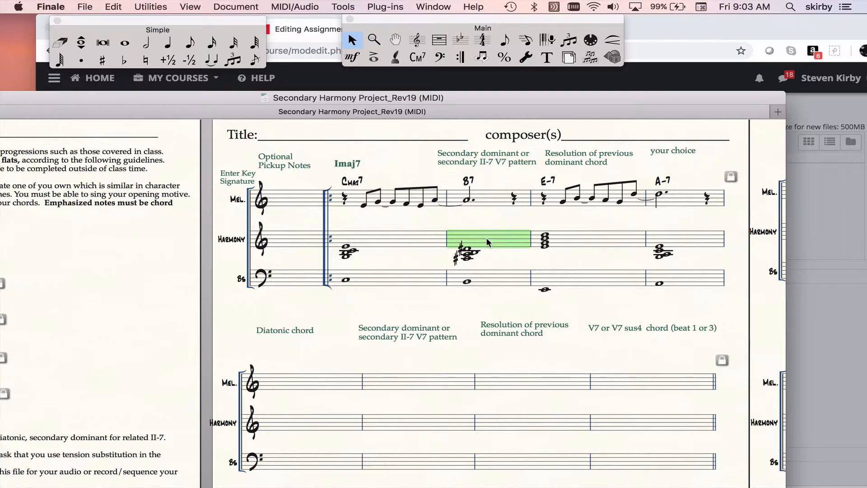
key(9)
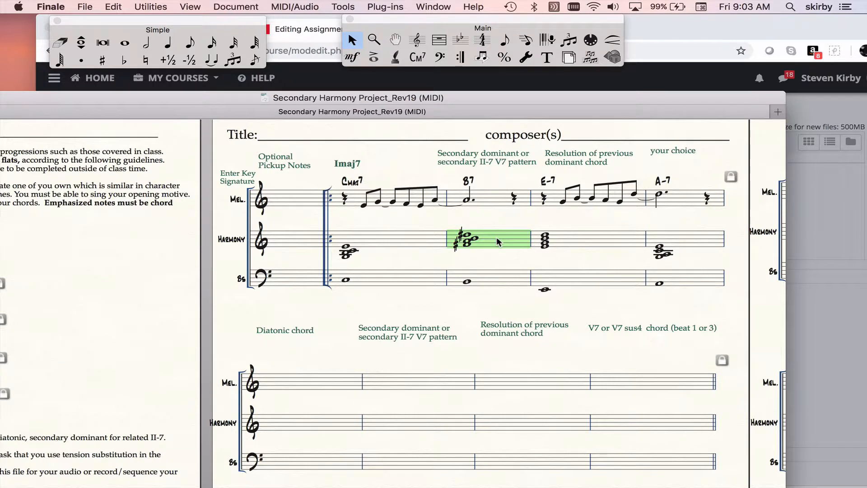
key(8)
click(587, 237)
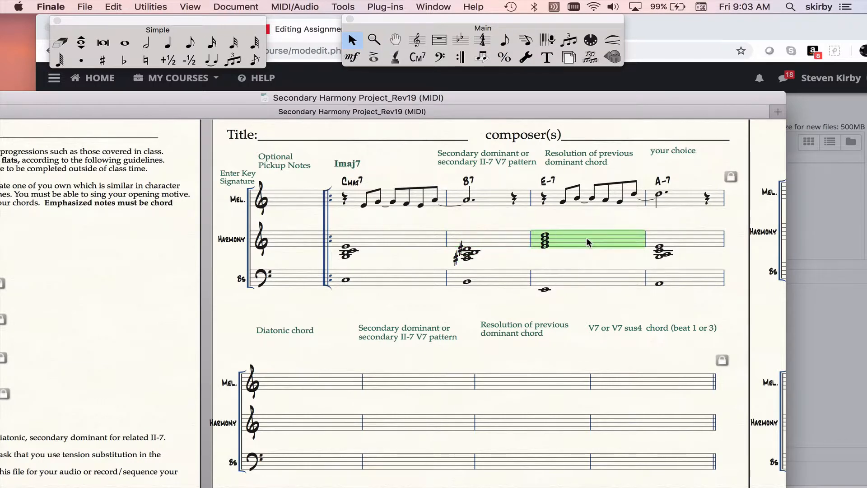
key(9)
key(8)
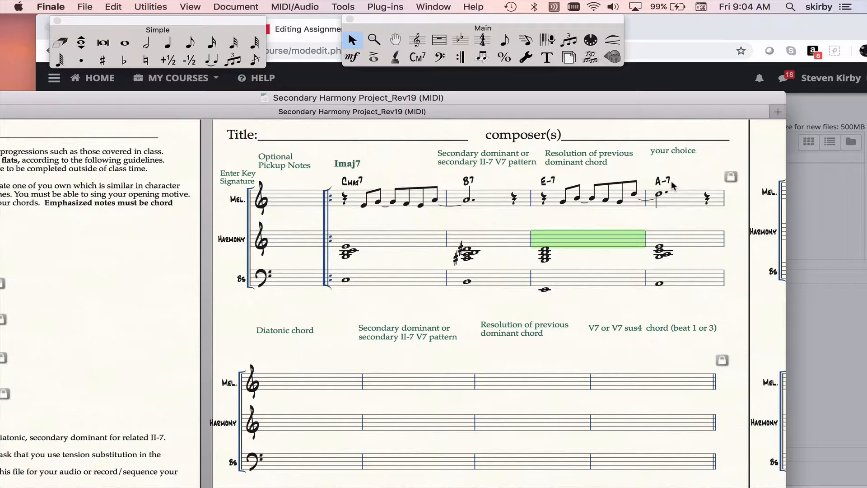
Step: Reset the edit filter so that only notes and rests, including cross-staff notes, are copied
scroll(481, 229, left, 6)
scroll(481, 229, down, 1)
scroll(481, 229, right, 5)
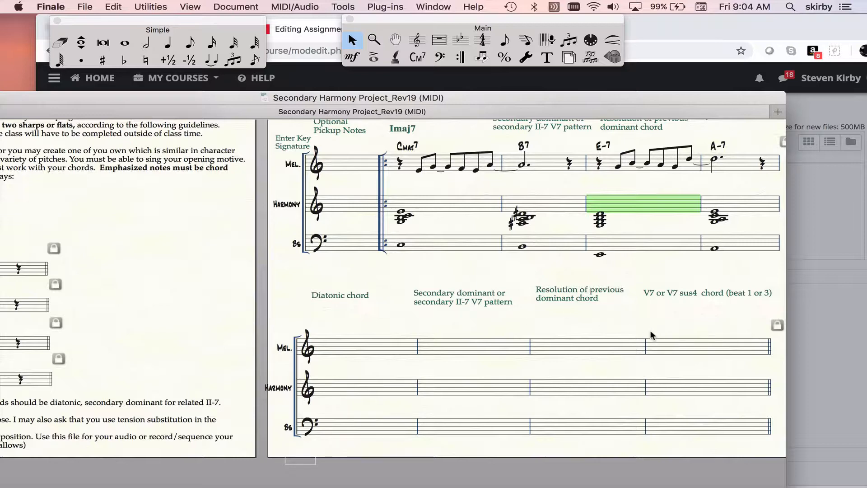
scroll(650, 333, left, 5)
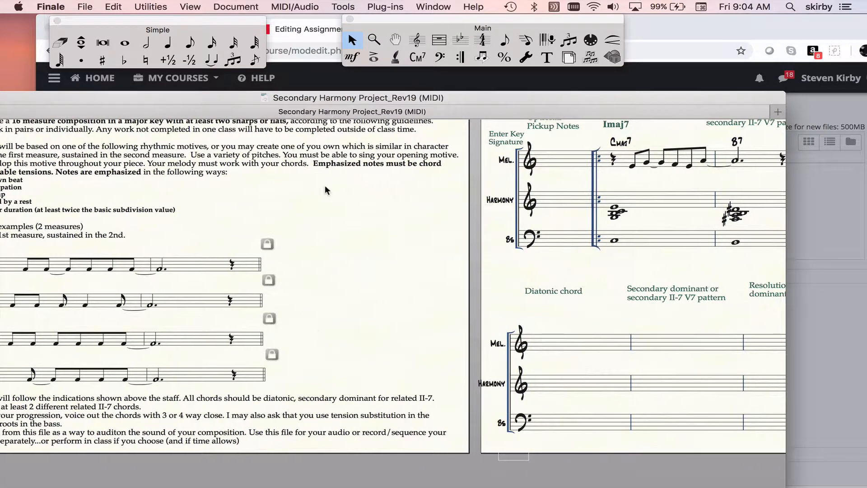
drag(245, 98, 366, 97)
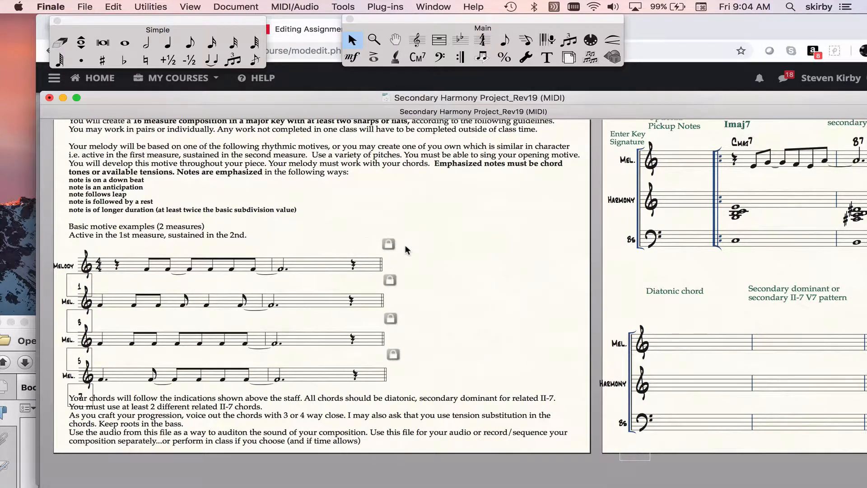
click(114, 7)
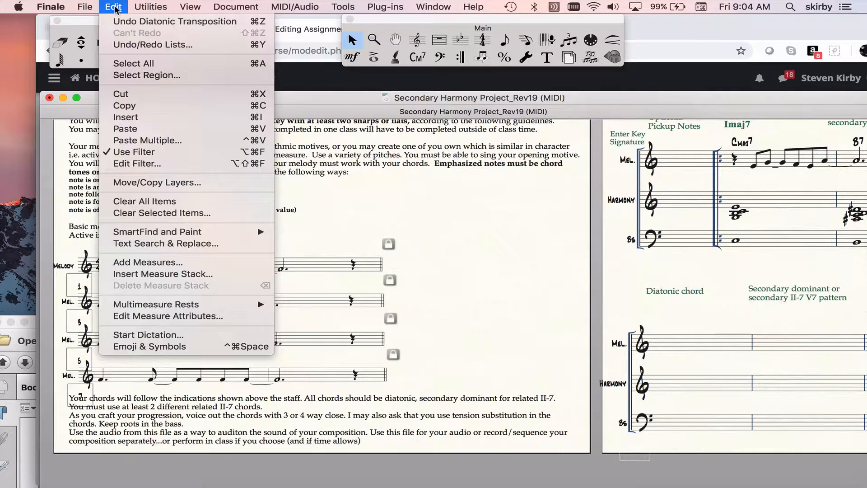
click(140, 163)
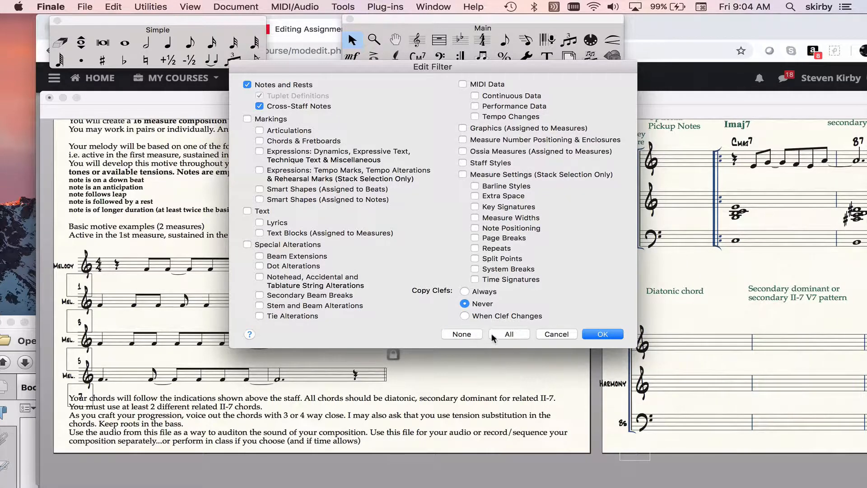
click(467, 333)
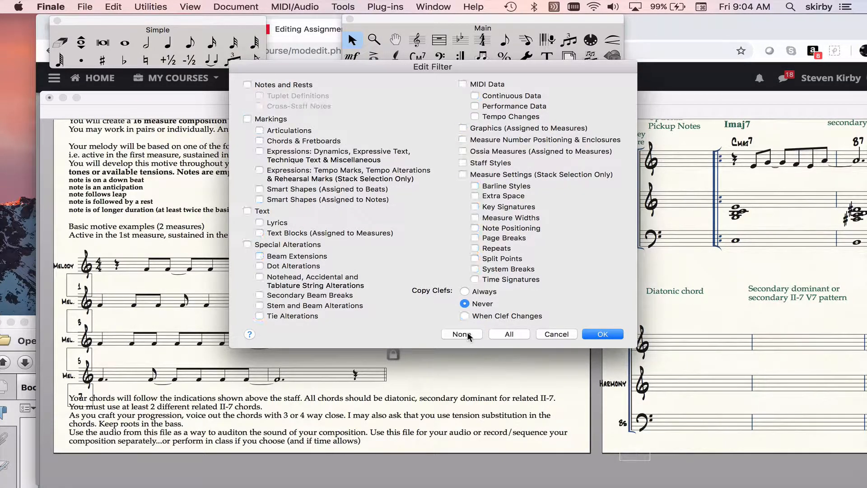
click(262, 85)
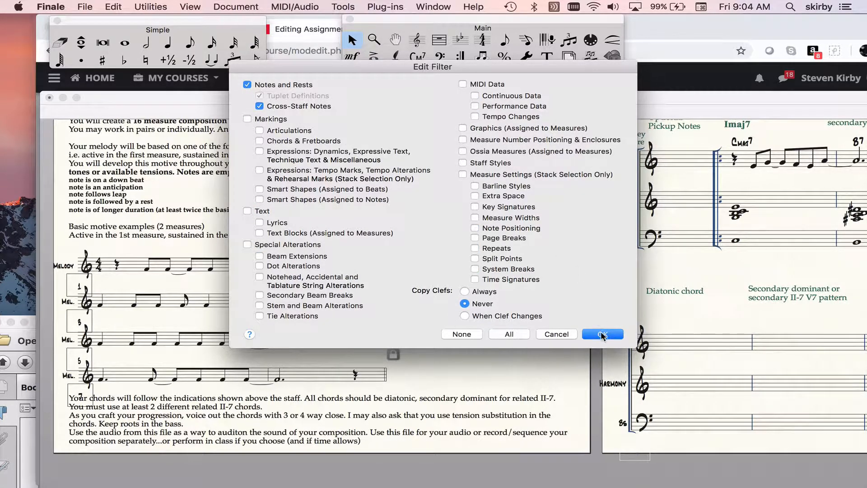
click(602, 334)
Step: Select both measures of the first basic motive example on the instruction page
click(220, 275)
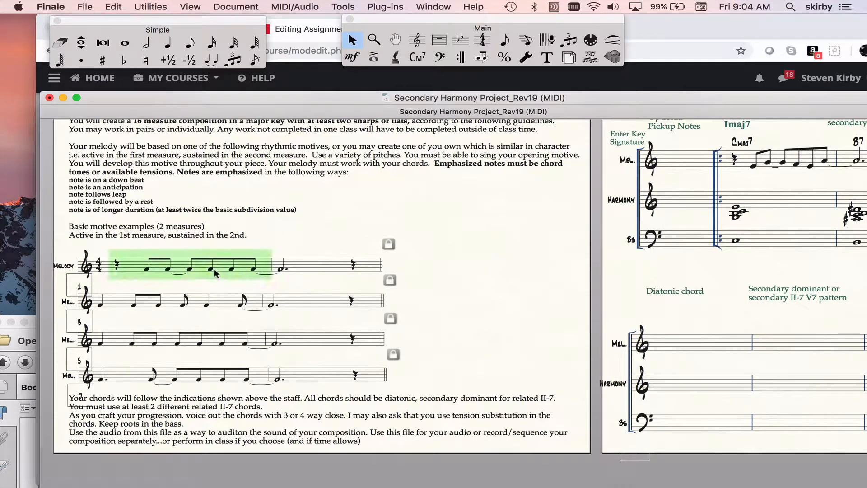
shift+click(314, 267)
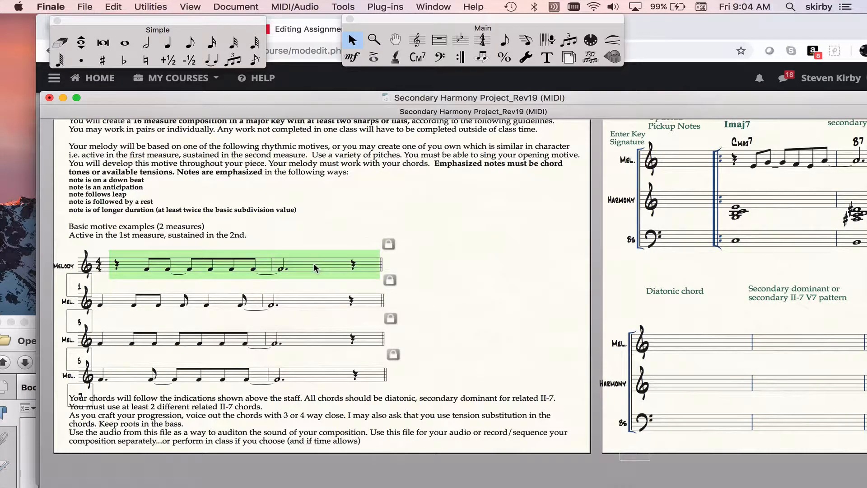
scroll(296, 246, right, 10)
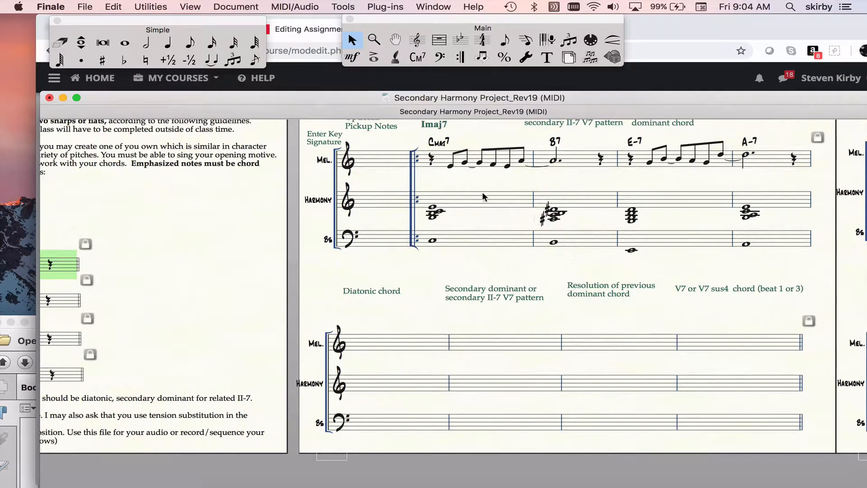
scroll(543, 220, right, 2)
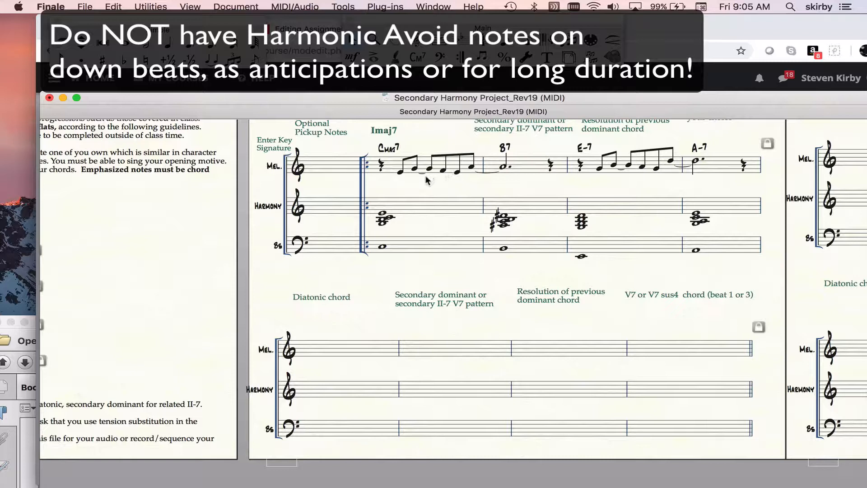
Step: Copy the melody of the Cmaj7 and B7 measures into the first two melody measures of the second system
click(417, 209)
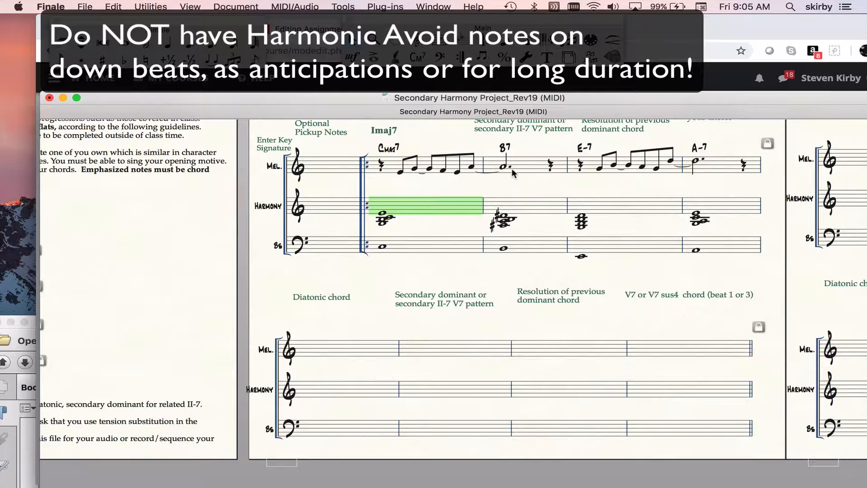
click(439, 174)
shift+click(501, 171)
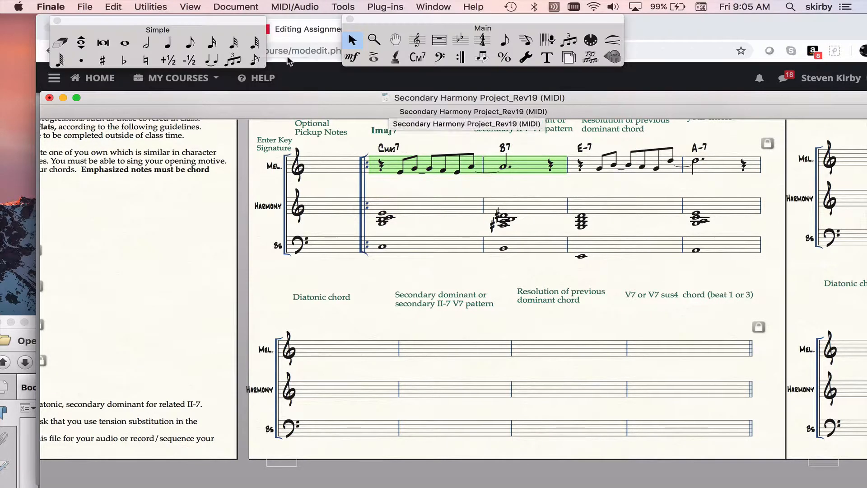
click(113, 6)
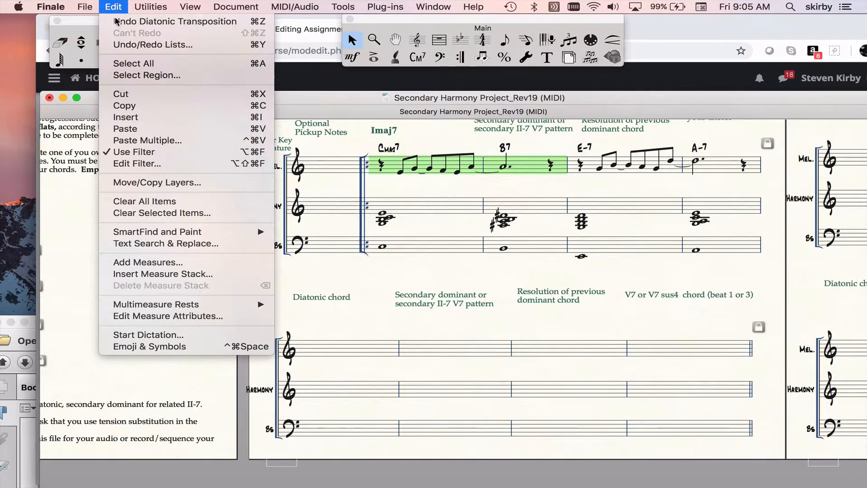
click(158, 164)
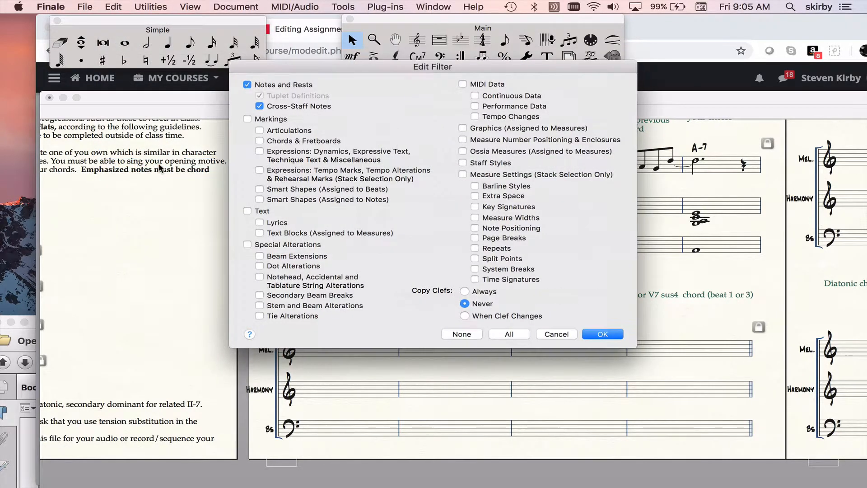
click(563, 335)
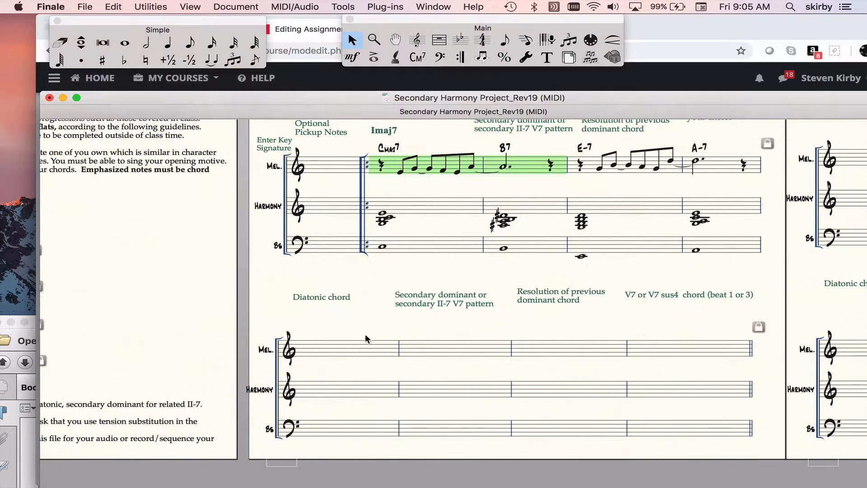
click(369, 344)
key(super+v)
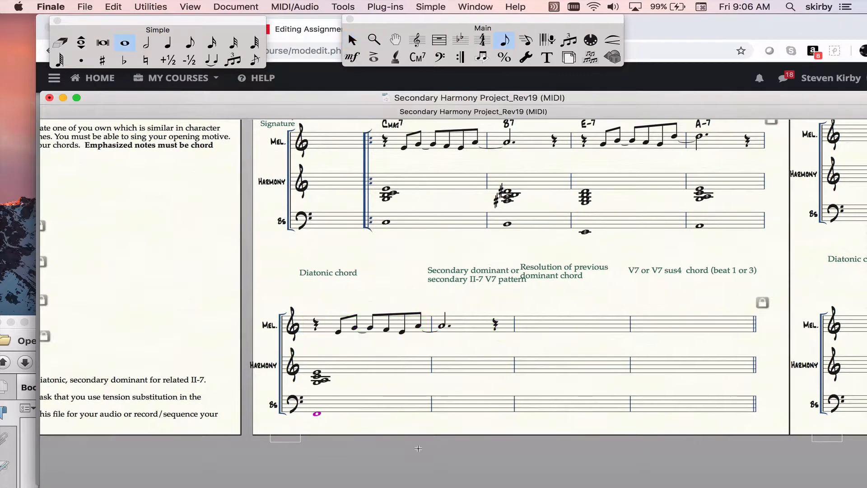
Step: Lower the bottom note of the second system's first harmony chord one step to F, giving F-A-C-E over an F bass
key(Down)
key(super+Up)
key(Down)
key(Escape)
key(Escape)
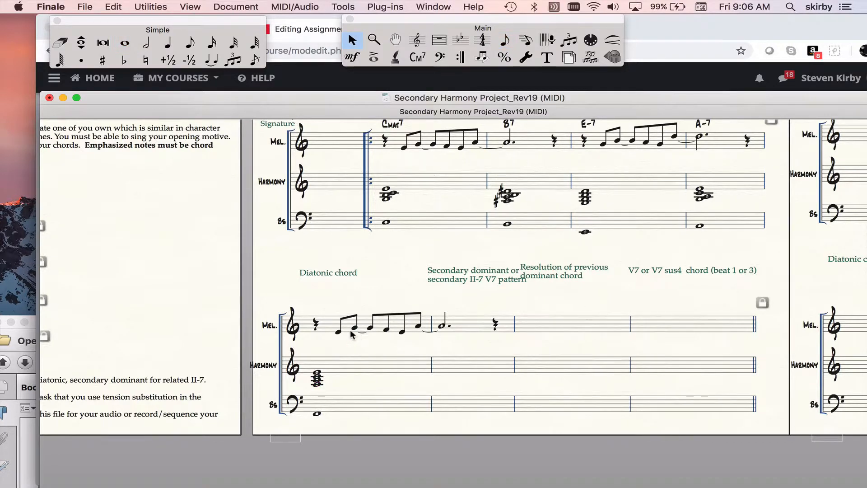
Step: Transpose the pasted two-measure melody in the second system down two diatonic steps
click(352, 334)
shift+click(447, 329)
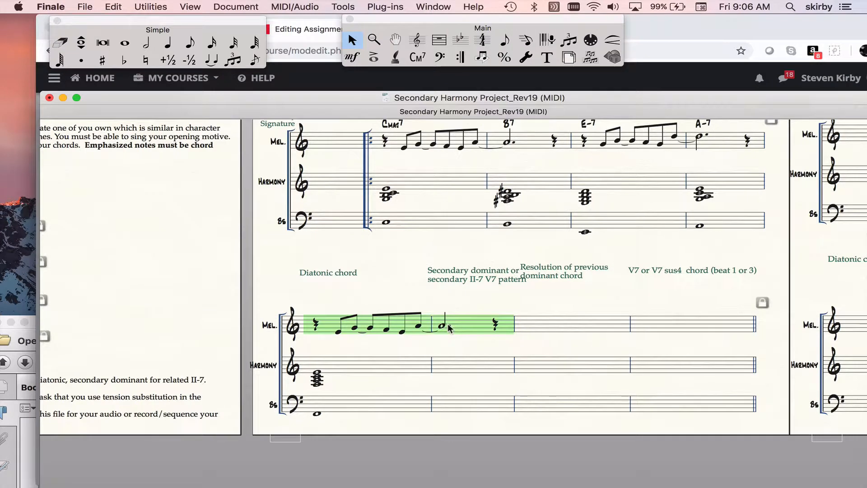
key(6)
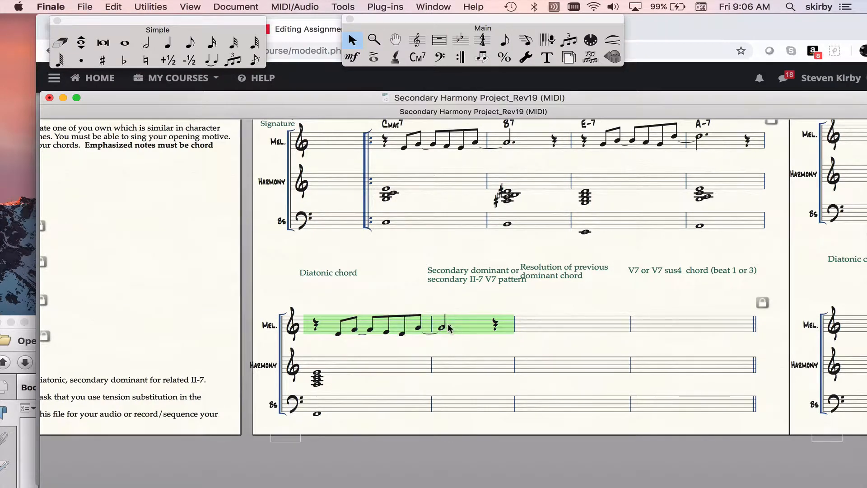
key(6)
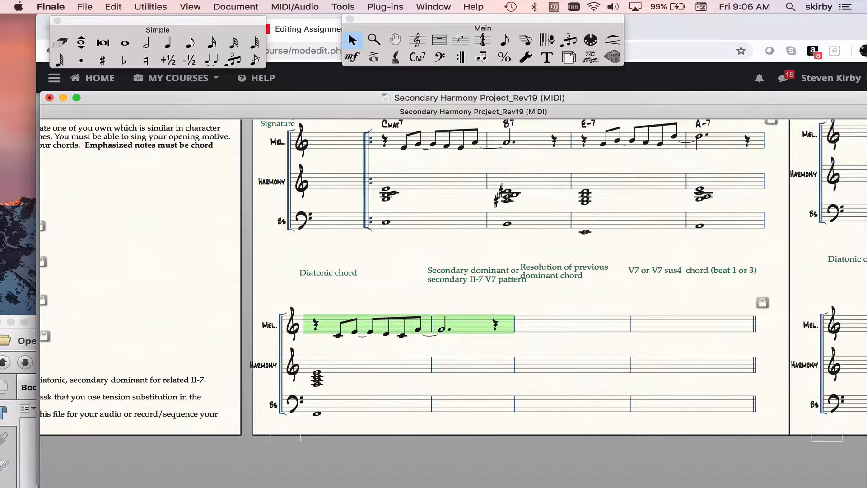
Step: Raise the last eighth note of the second system's first melody measure and its tied dotted half note one step to G
click(419, 330)
double_click(418, 331)
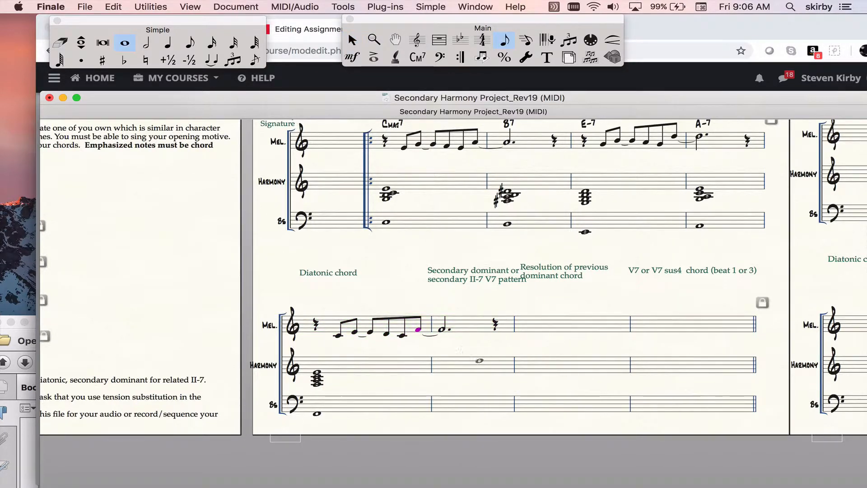
key(Up)
key(Right)
key(Up)
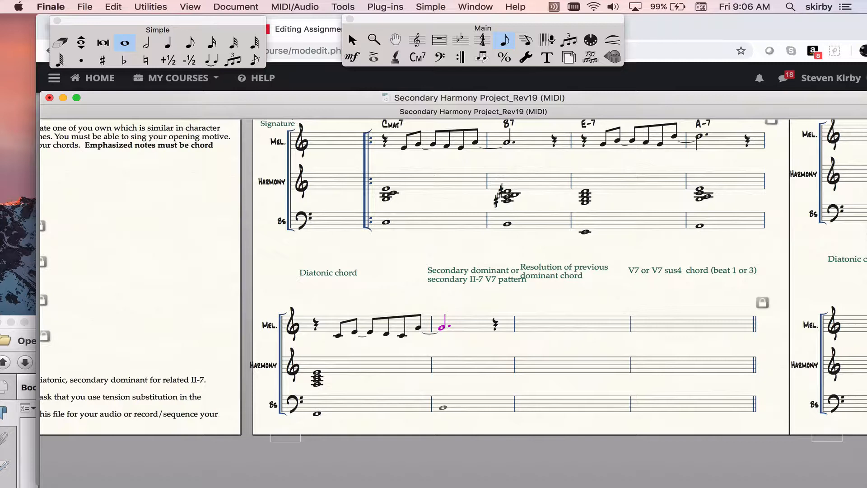
Step: Enter a whole-note E in the bass and a G♯-B-D-F whole-note harmony chord in the second system's second measure
click(443, 416)
click(443, 383)
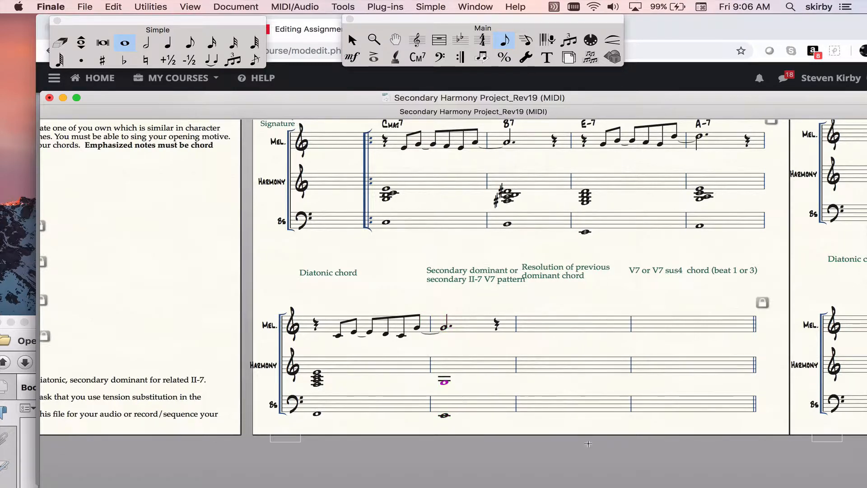
key(plus)
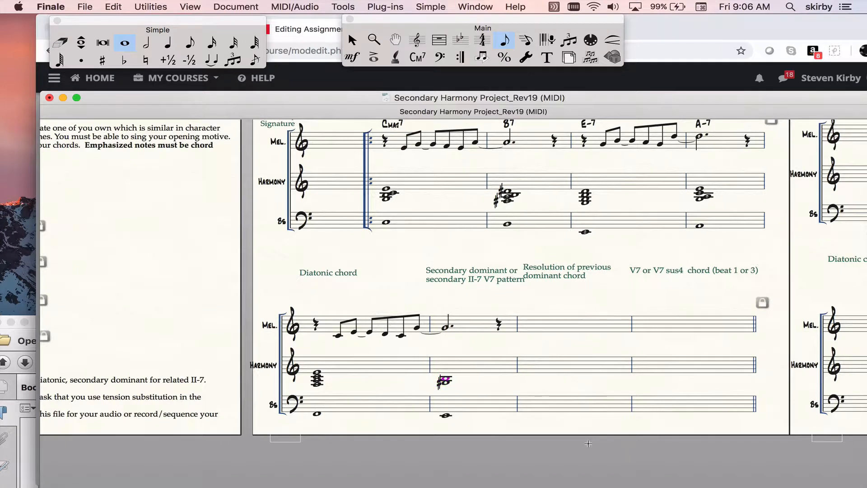
key(3)
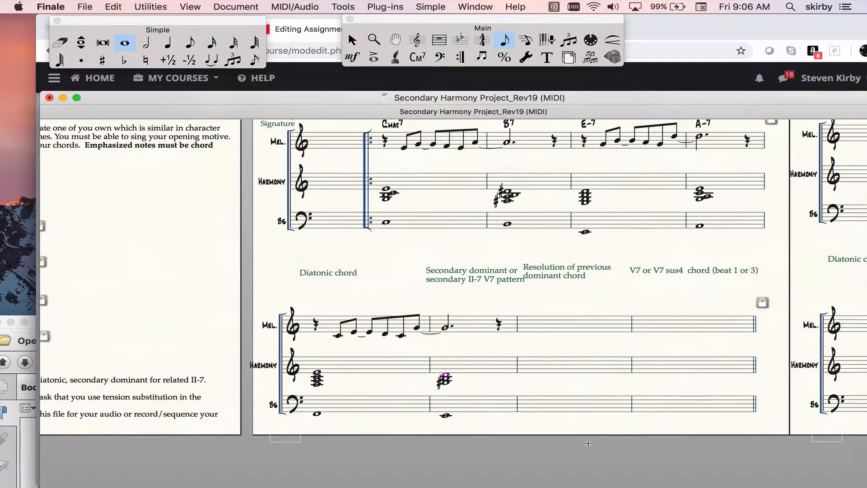
key(Up)
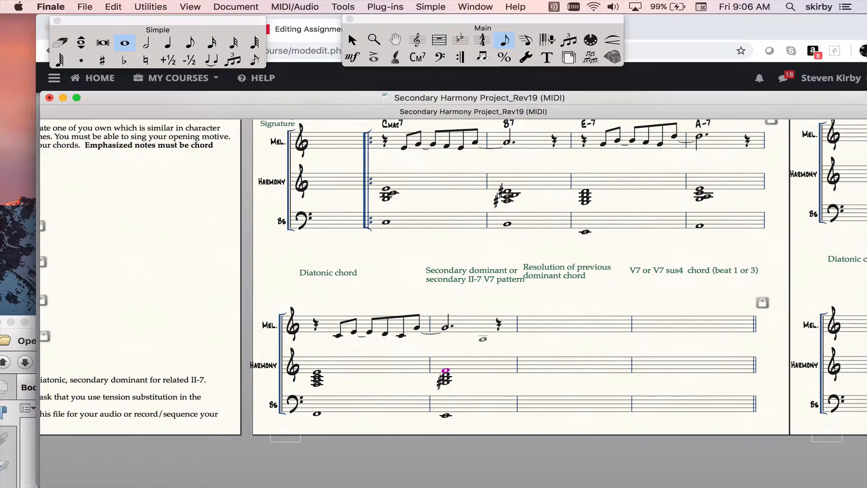
Step: Try raising the tied melody G across the second system's first barline to G sharp
alt+click(445, 328)
key(plus)
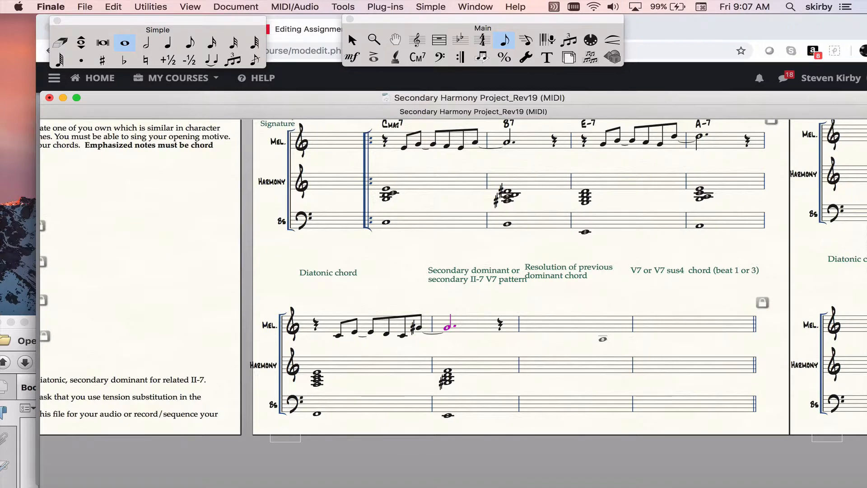
key(Left)
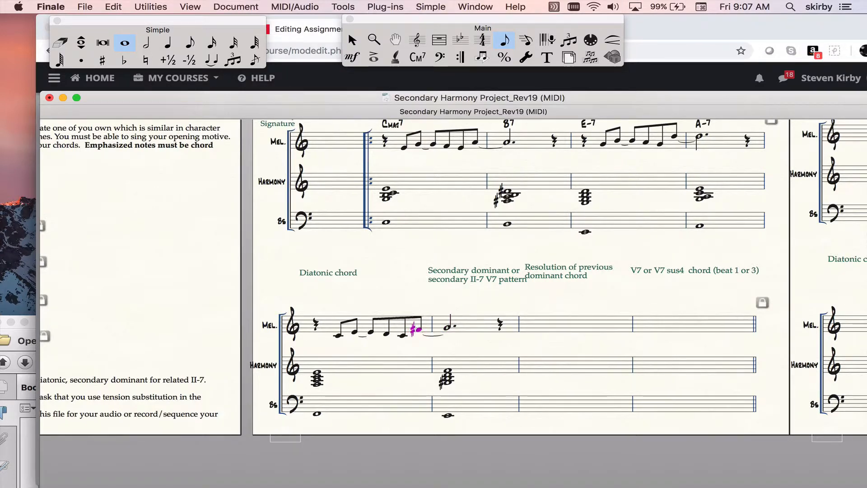
key(Right)
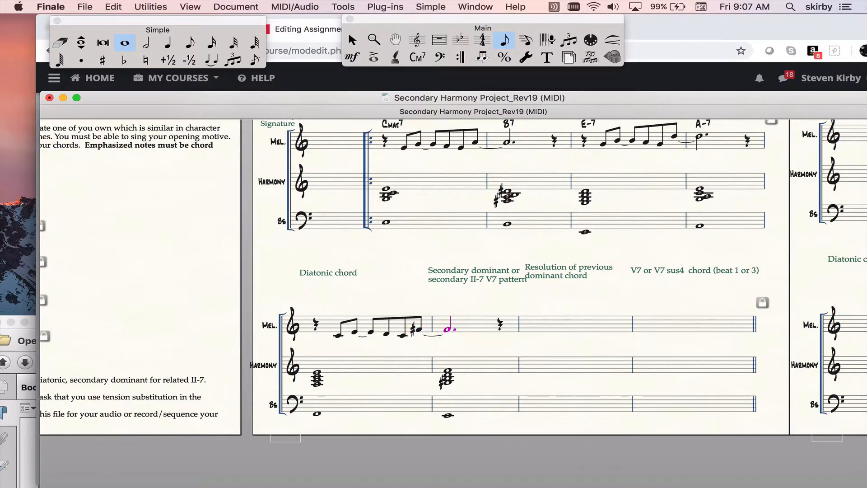
Step: Make both tied melody notes across the second system's first barline G natural
key(Left)
key(n)
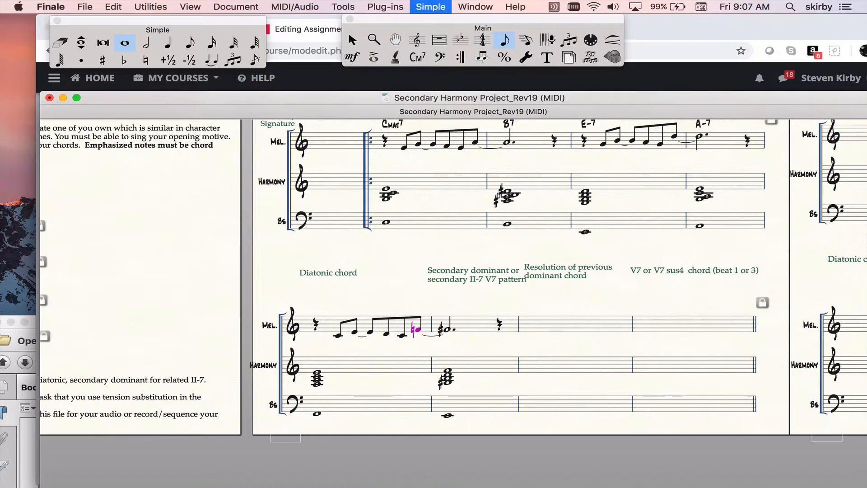
key(Right)
key(n)
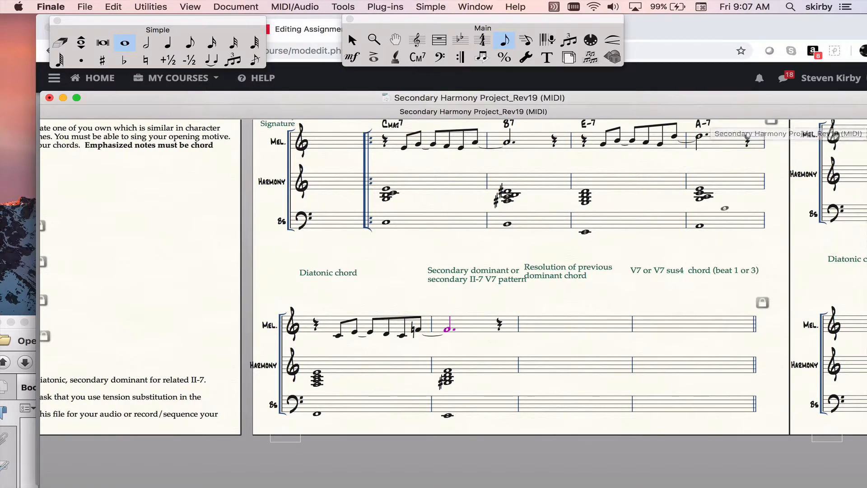
Step: Copy the harmony and bass of the A-7 measure into the third measure of the second system
key(Escape)
click(723, 194)
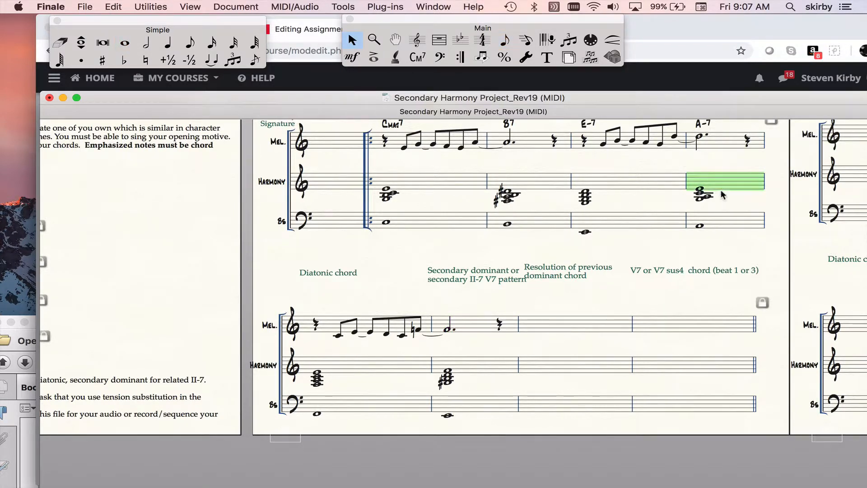
shift+click(725, 218)
drag(723, 213, 566, 356)
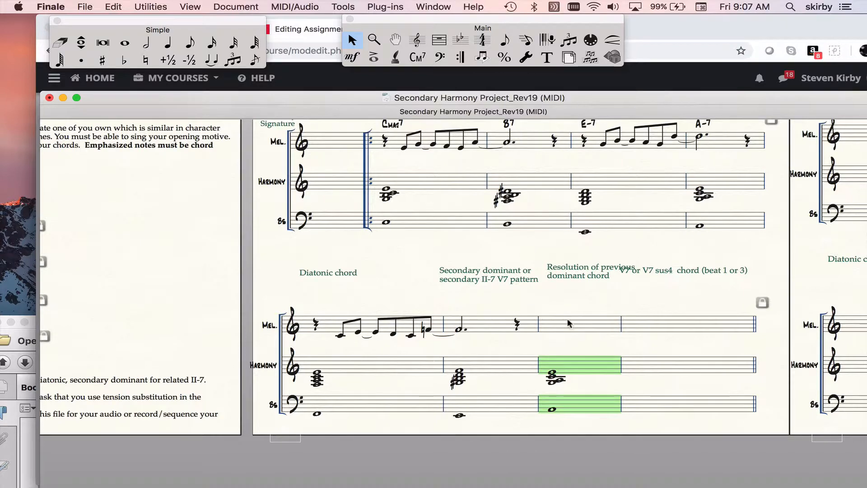
Step: Select the Cmaj7 measure and switch the score to Scroll View to reach the Drum Set staff
scroll(572, 289, up, 1)
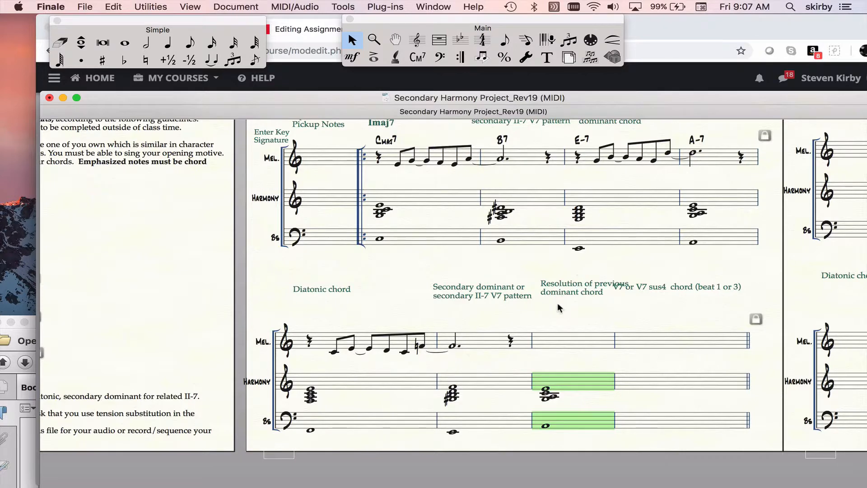
scroll(515, 319, left, 1)
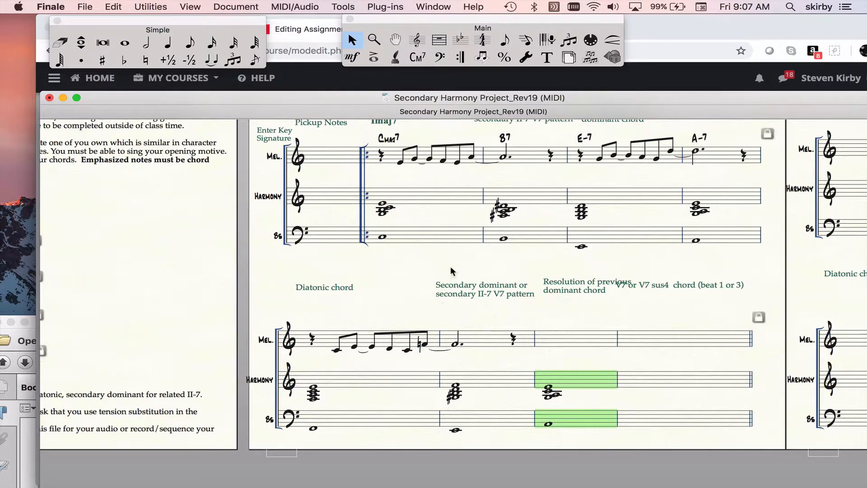
click(428, 204)
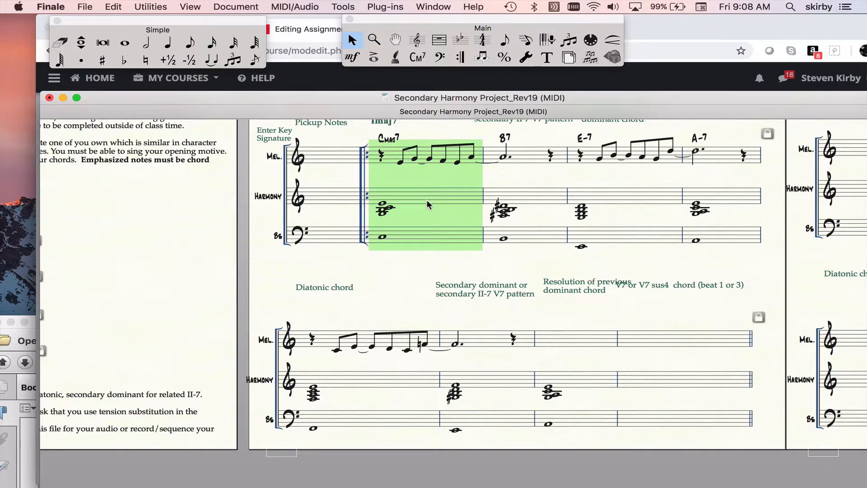
key(super+e)
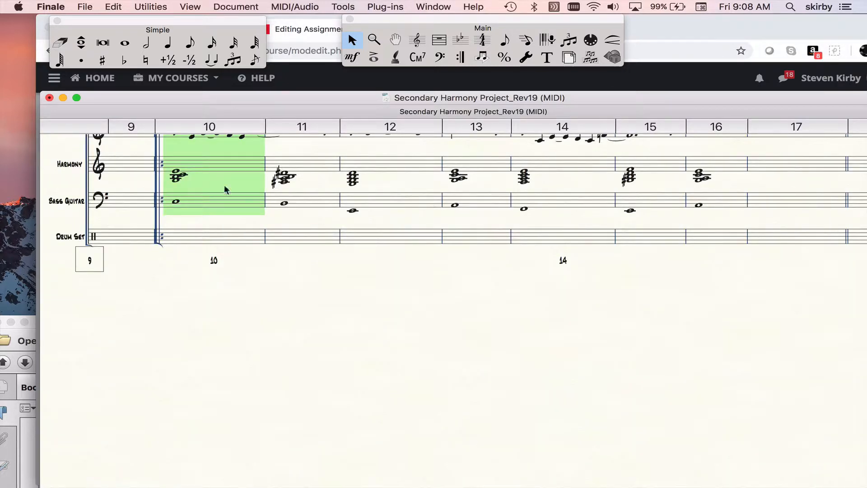
Step: Start a sixteenth-note hi-hat pattern on the Drum Set staff in measure 10
click(211, 43)
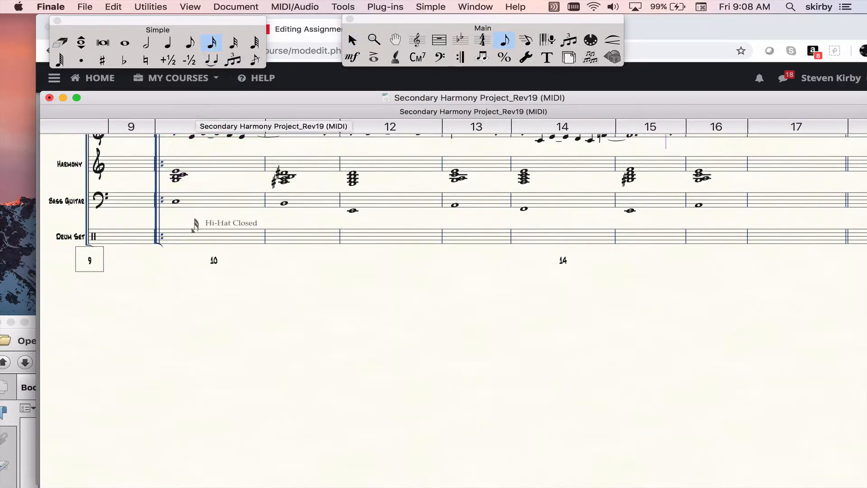
click(178, 223)
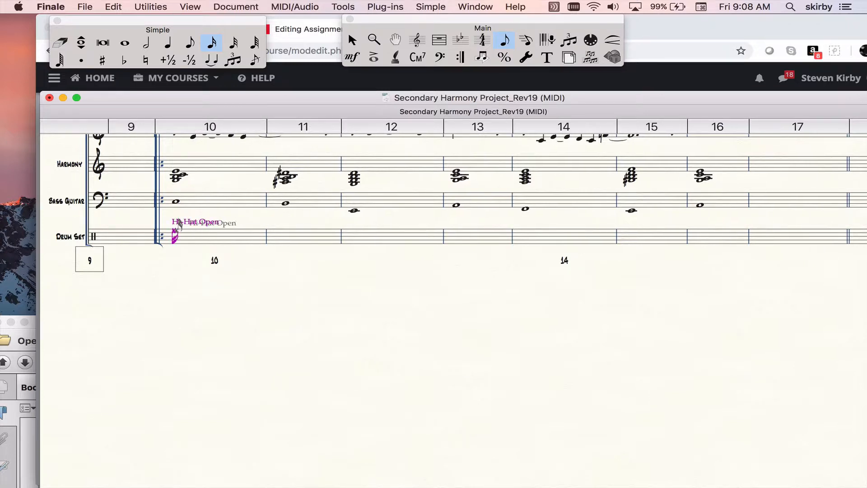
key(Down)
key(Return)
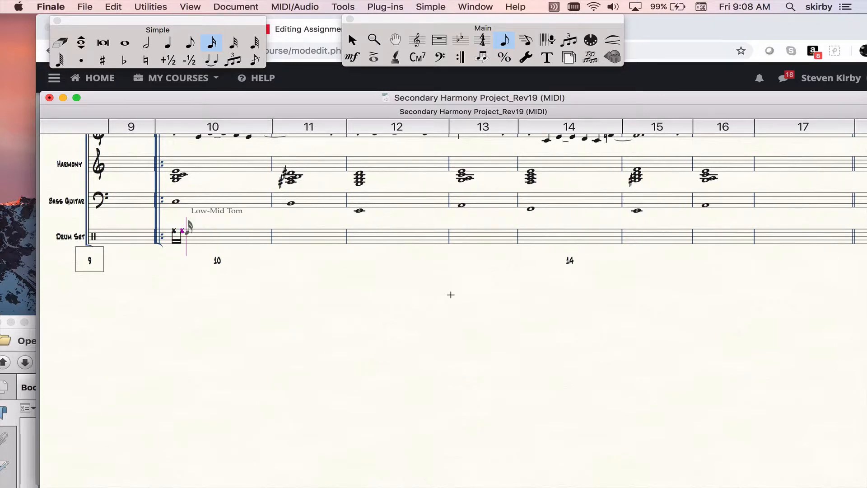
key(Up)
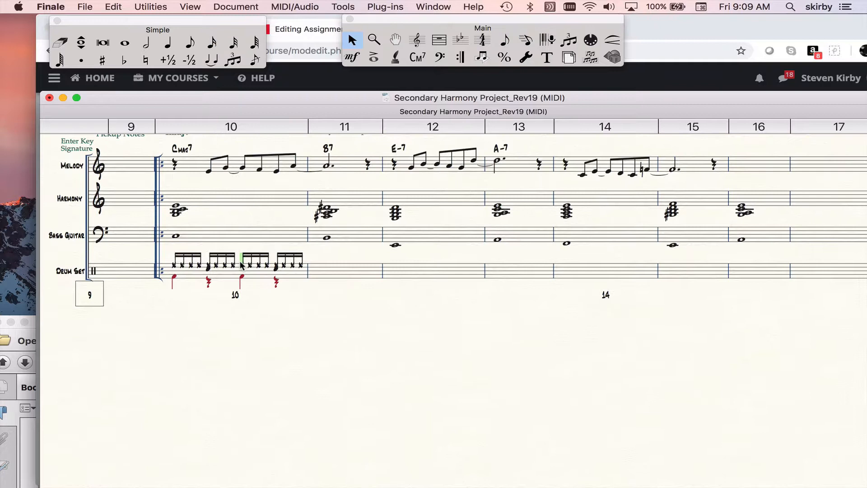
Step: Copy the measure 10 drum groove into measures 11, 12, 13 and 14 of the Drum Set staff
click(236, 271)
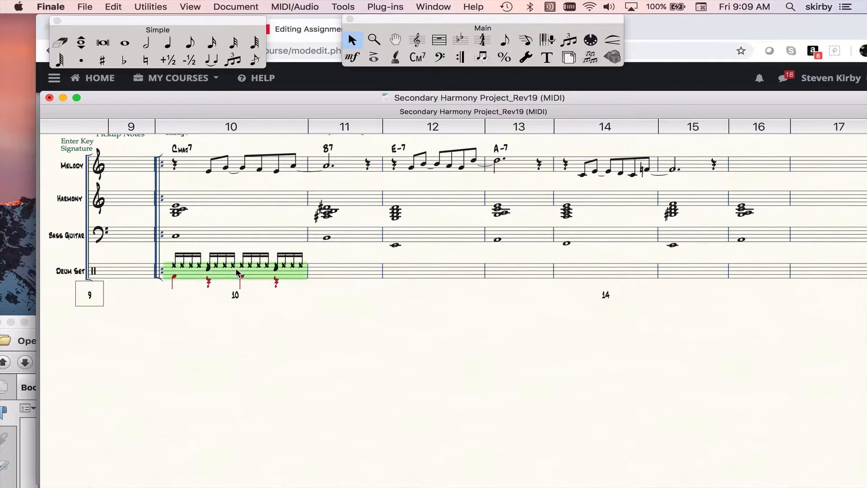
drag(236, 271, 321, 270)
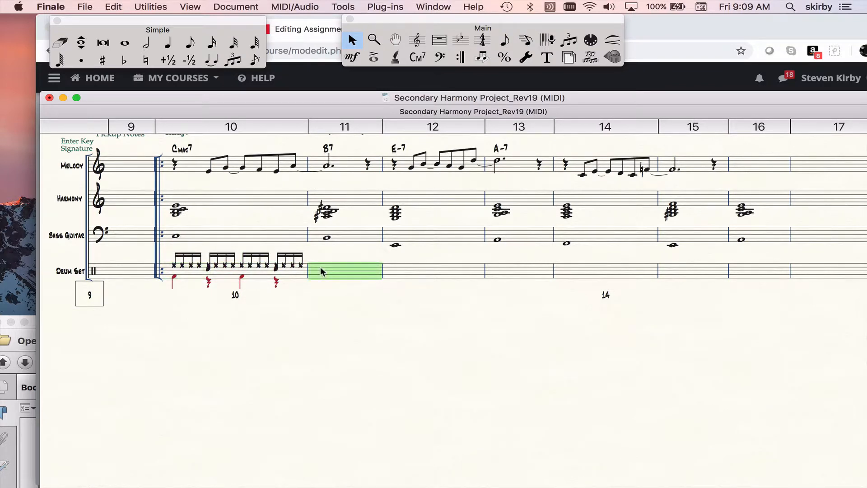
click(471, 271)
key(super+v)
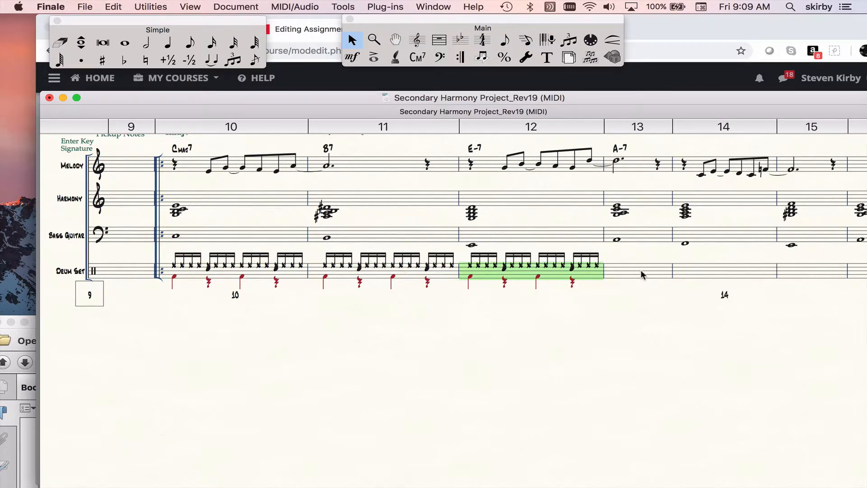
click(642, 274)
key(super+v)
click(766, 273)
key(super+v)
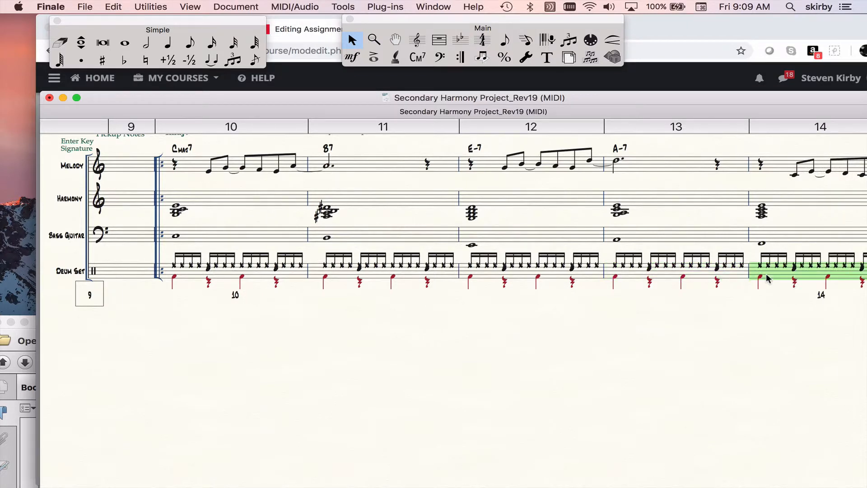
Step: Return the score to Page View and show the two composed systems
key(super+e)
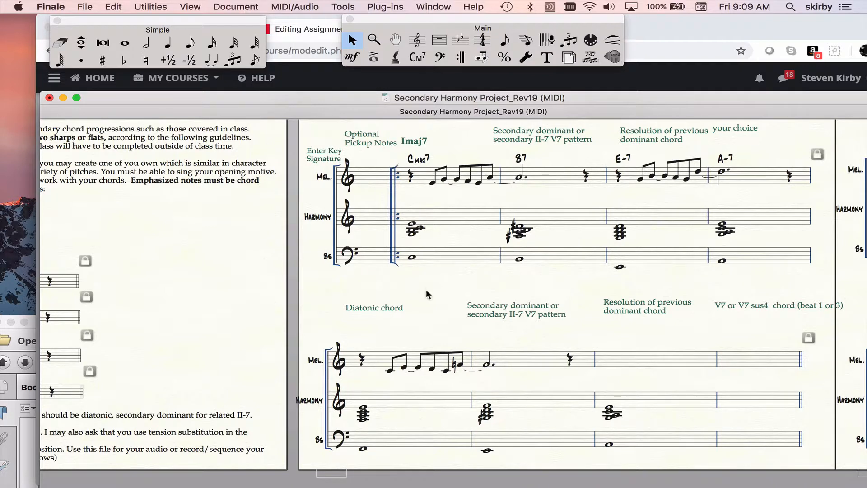
scroll(512, 289, right, 10)
scroll(512, 290, left, 10)
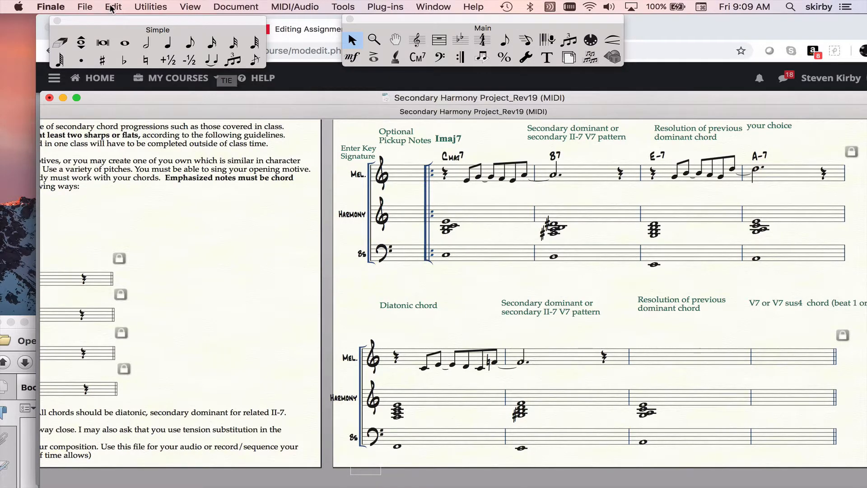
Step: Export the score as a MIDI file
click(93, 7)
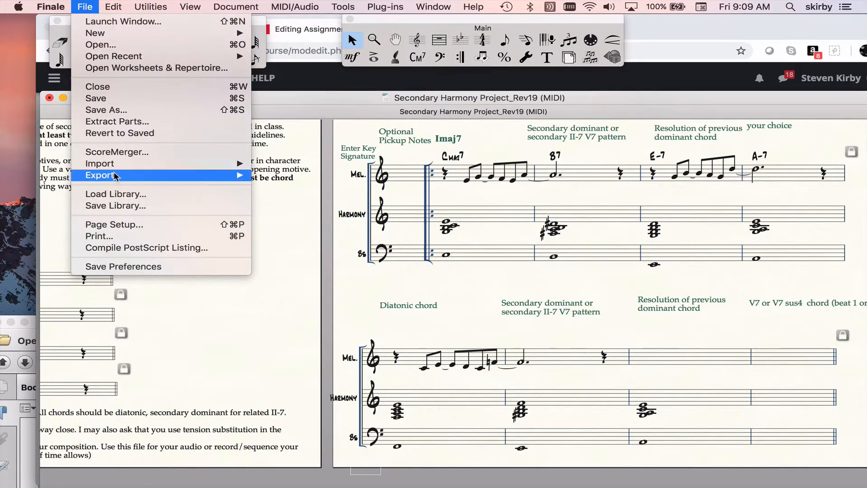
mouse_move(115, 175)
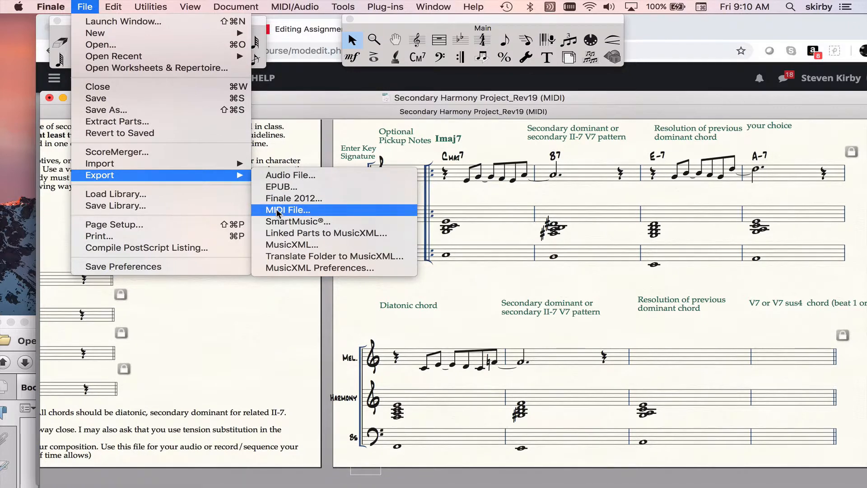